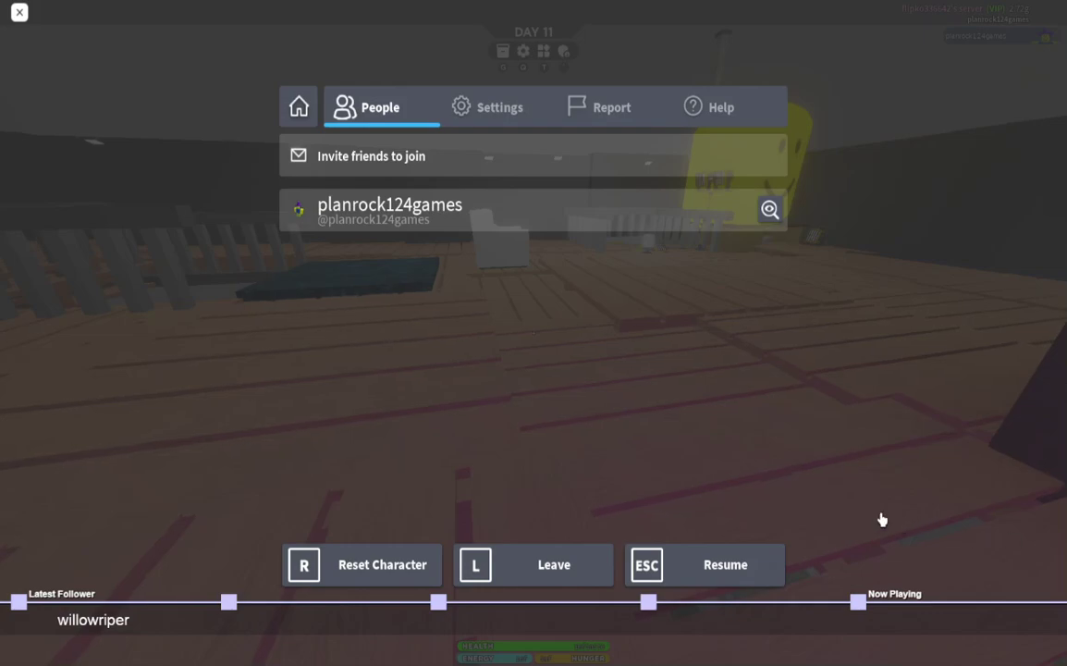
Resume the game and walk across the wooden floor past the pallet, poster and yellow smiley face.
key("Escape")
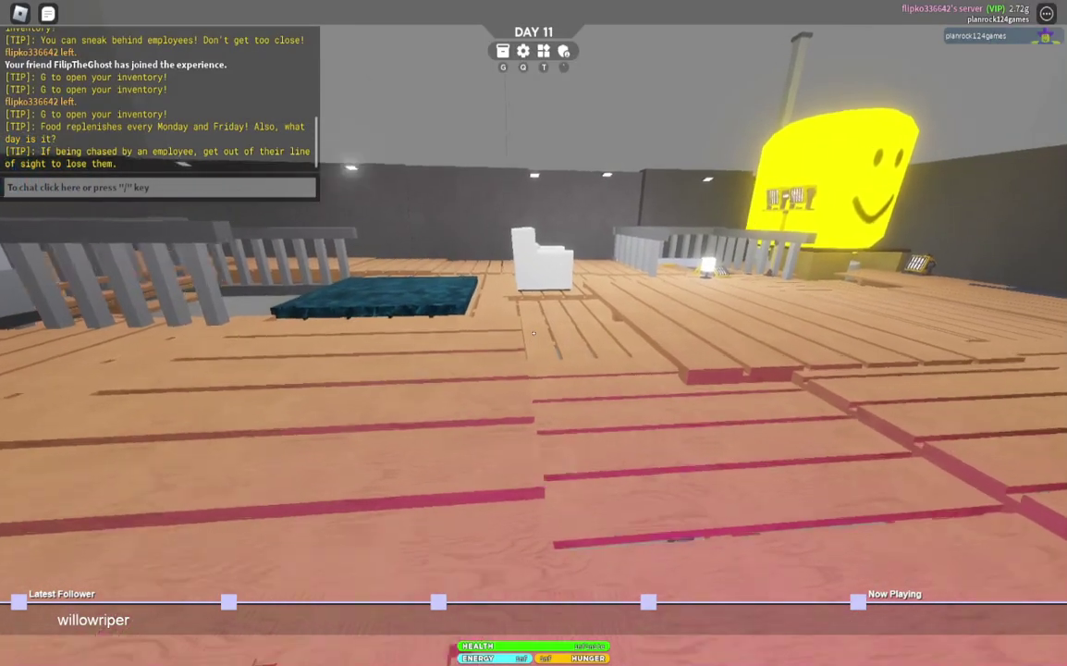
key("w")
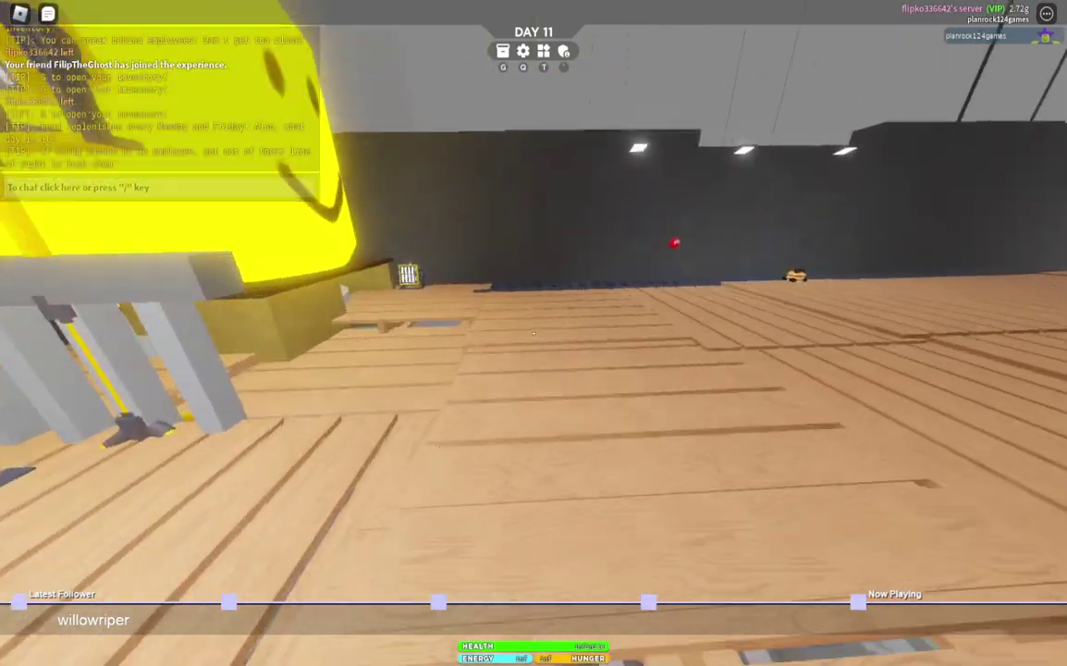
key("w")
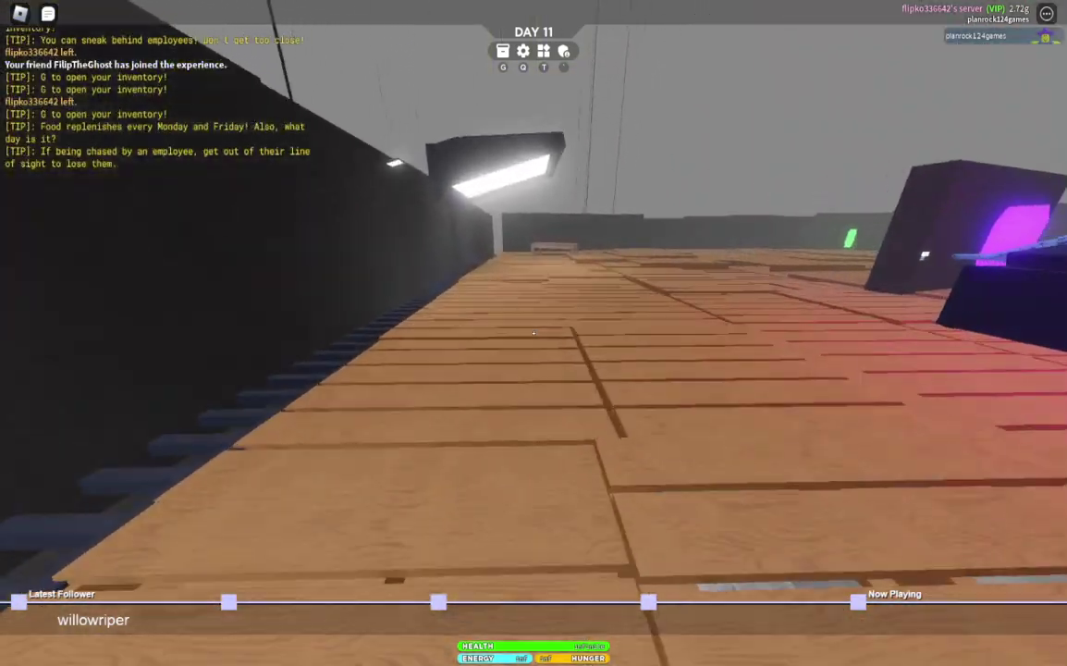
key("w")
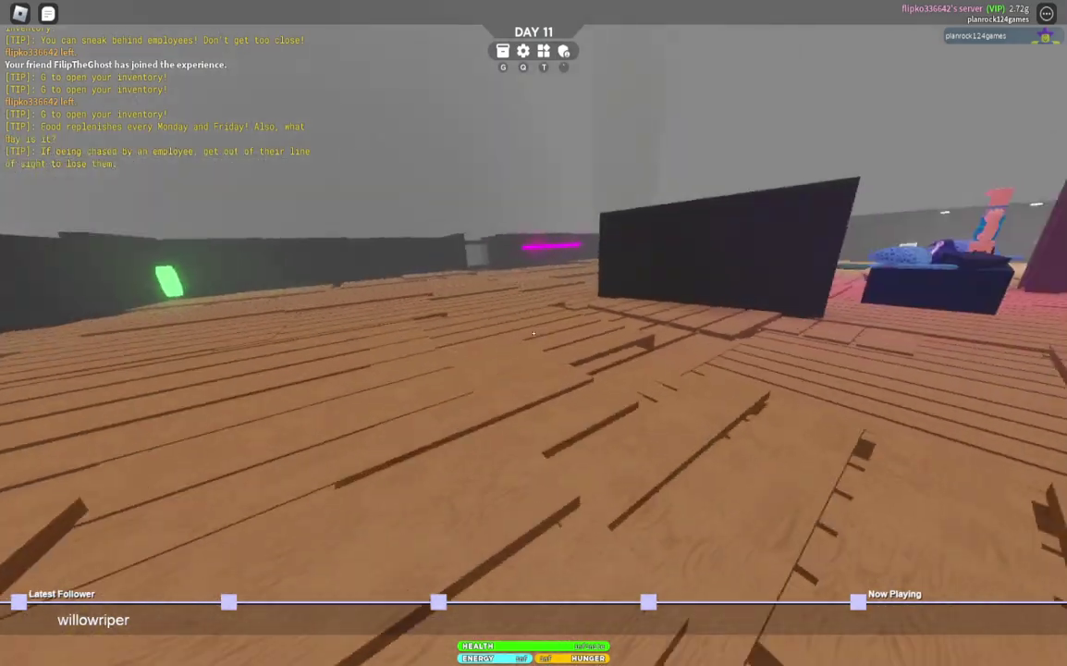
key("w")
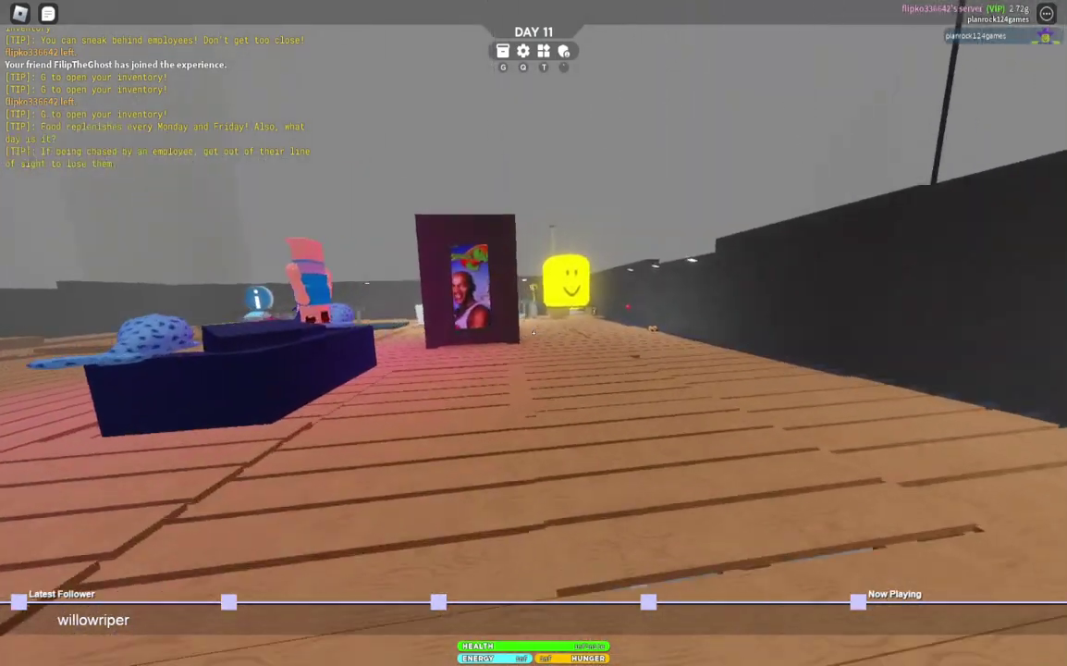
key("w")
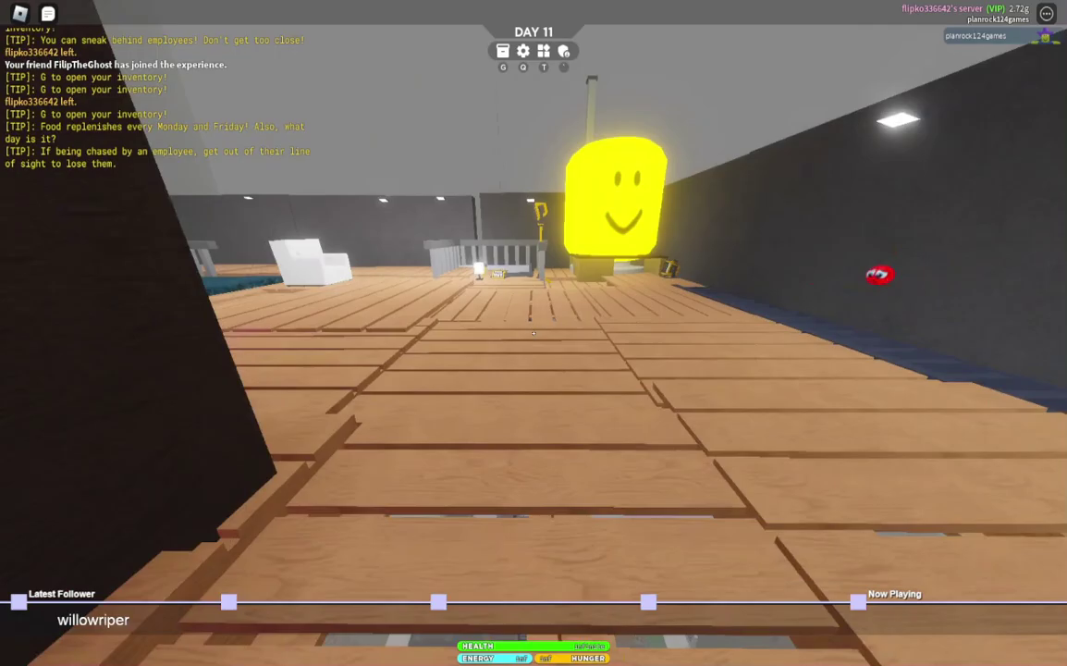
Drop through the floor opening to street level and pick up the dark door.
key("w")
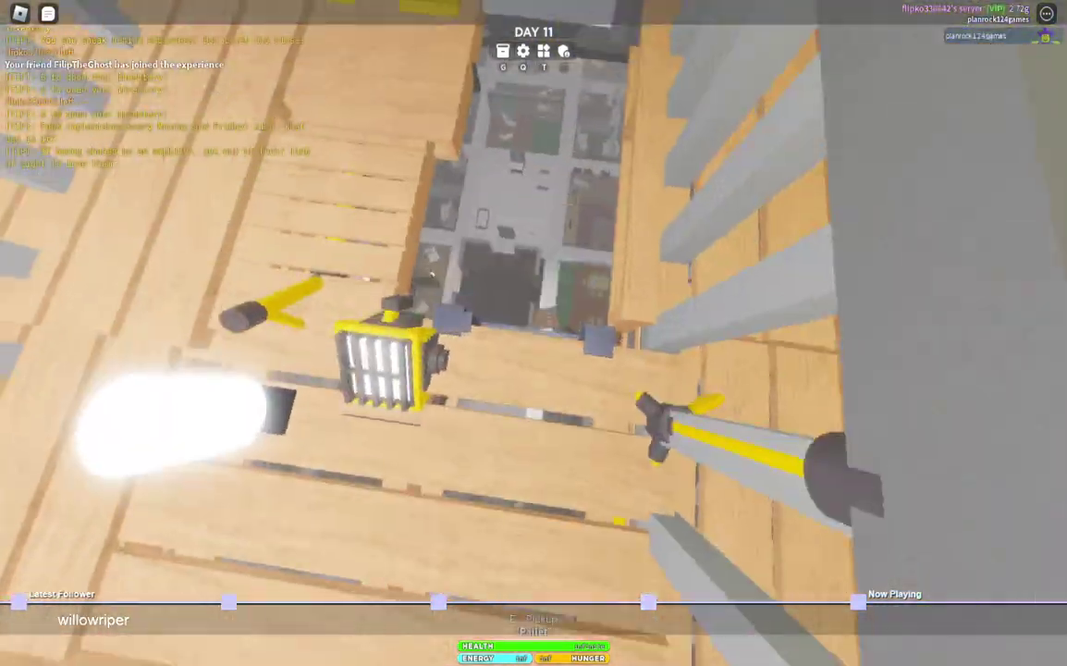
key("w")
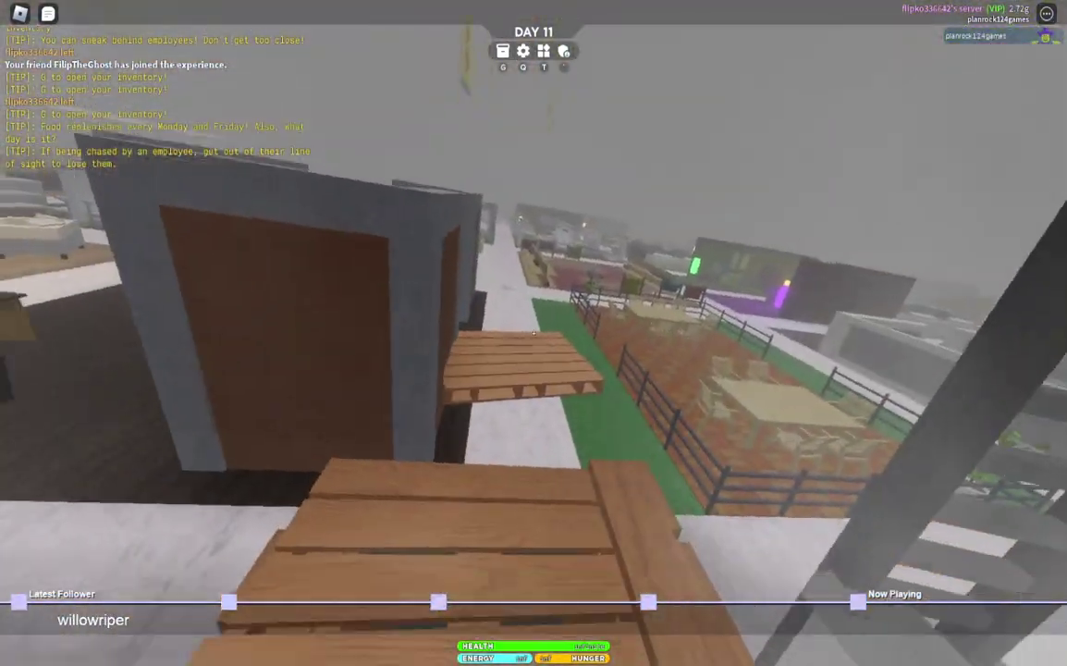
key("a")
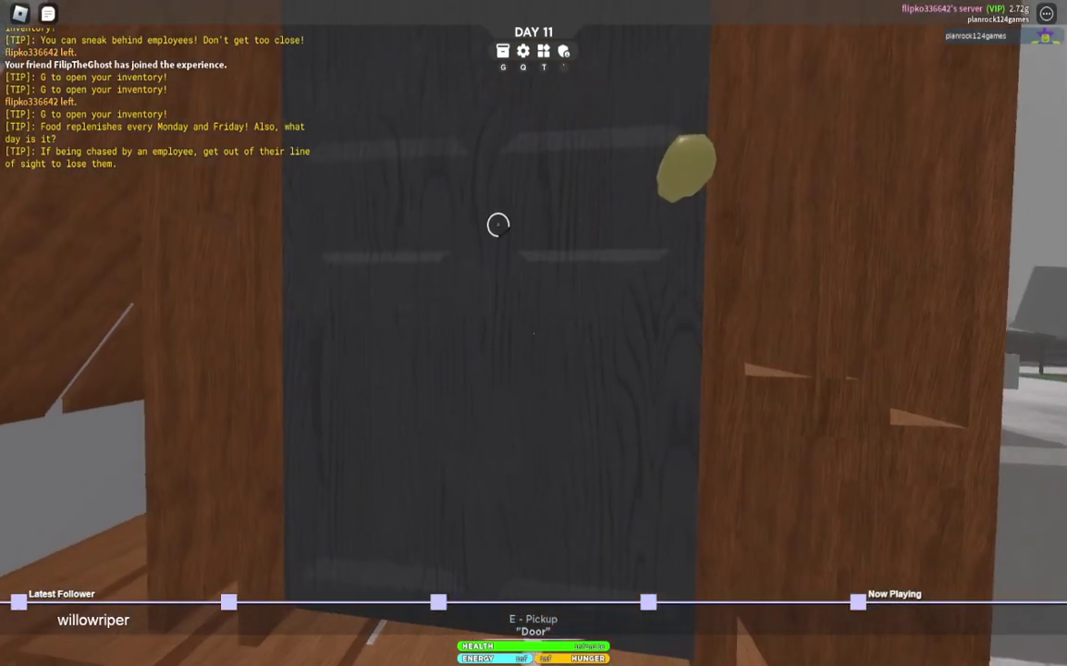
key("e")
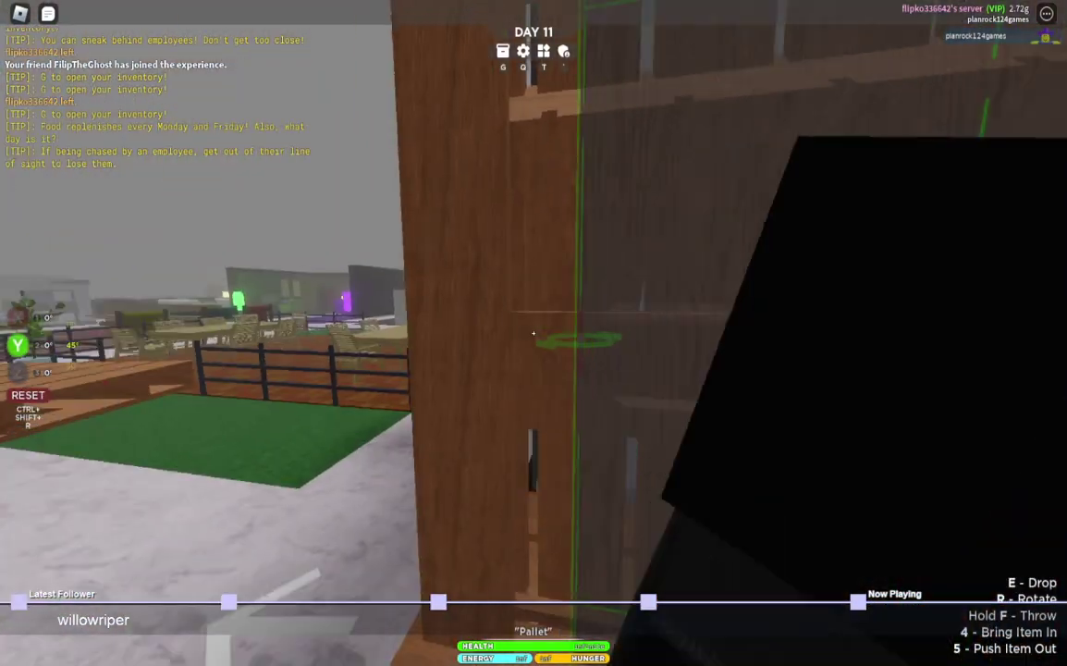
Carry the dark door into the alley by the pallet and set it down.
key("a")
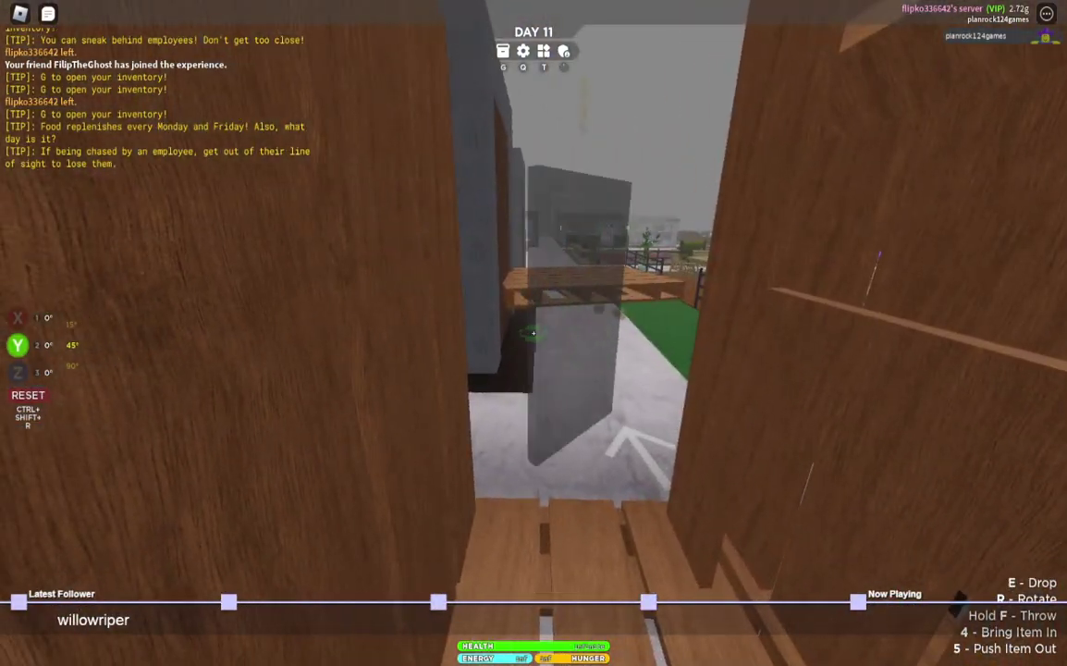
key("w")
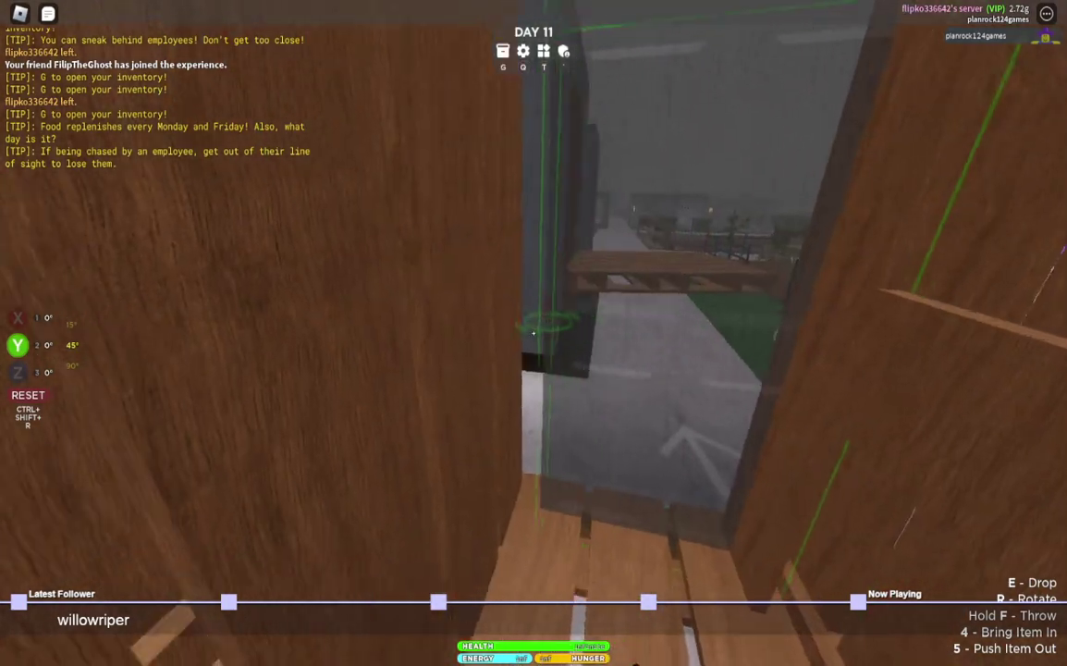
key("e")
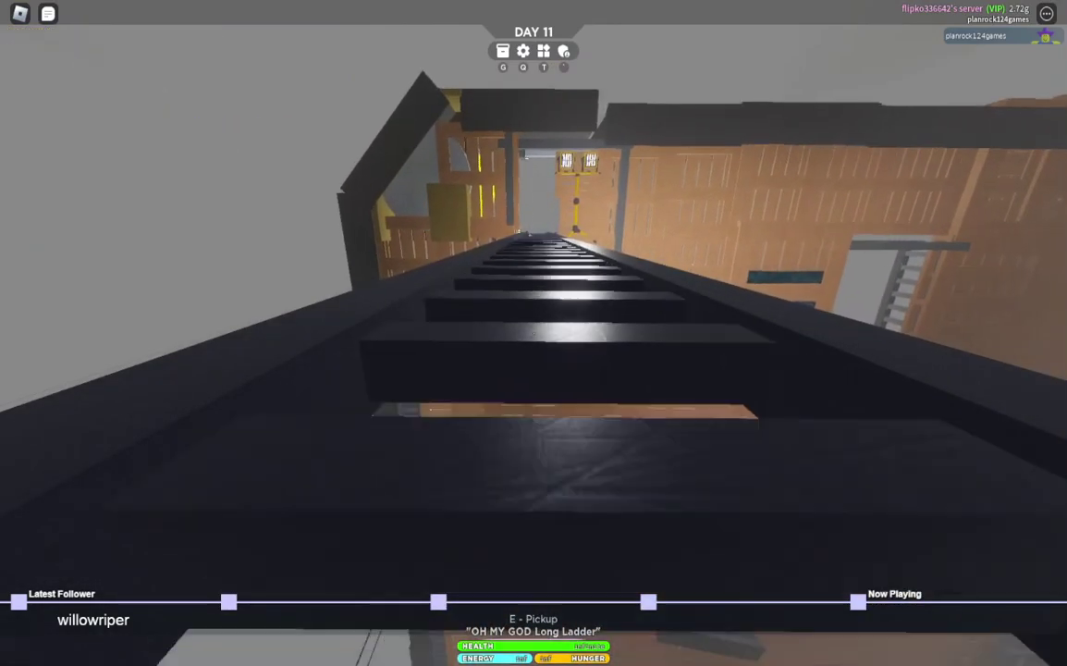
Climb the ladder to the upper floor, grab the bear plush from the bed, and open the Time Menu.
key("w")
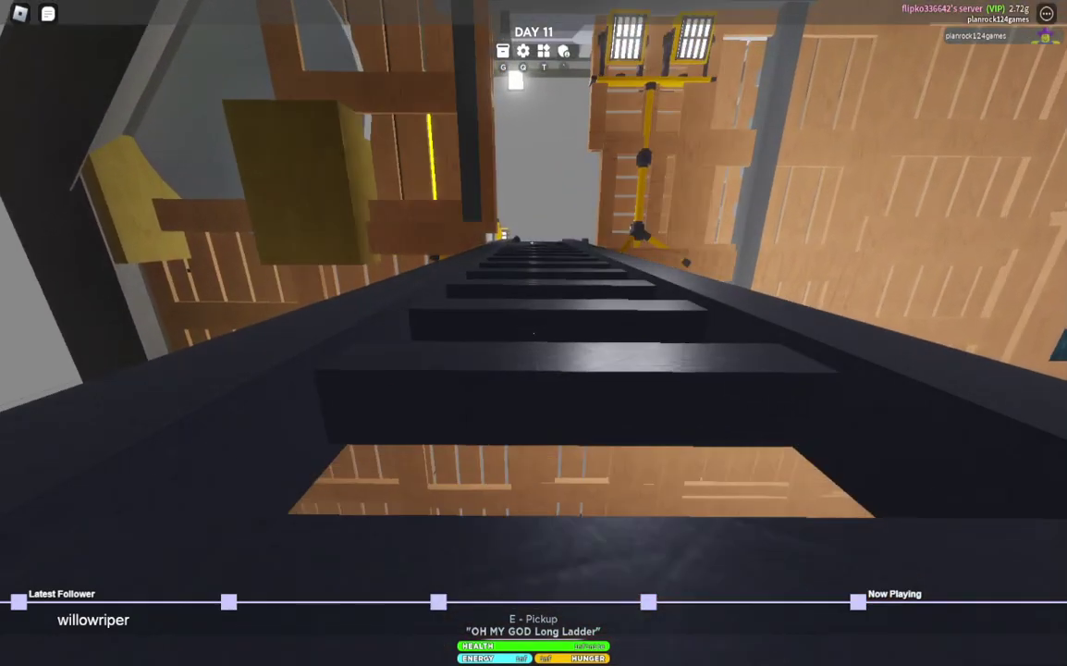
key("w")
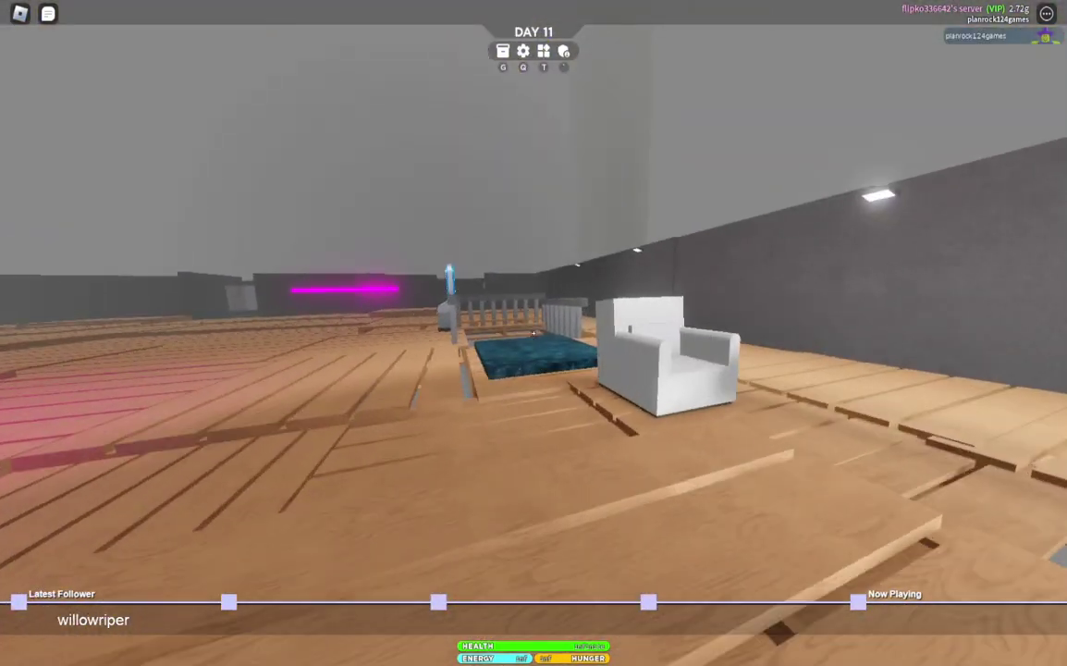
key("w")
key("w")
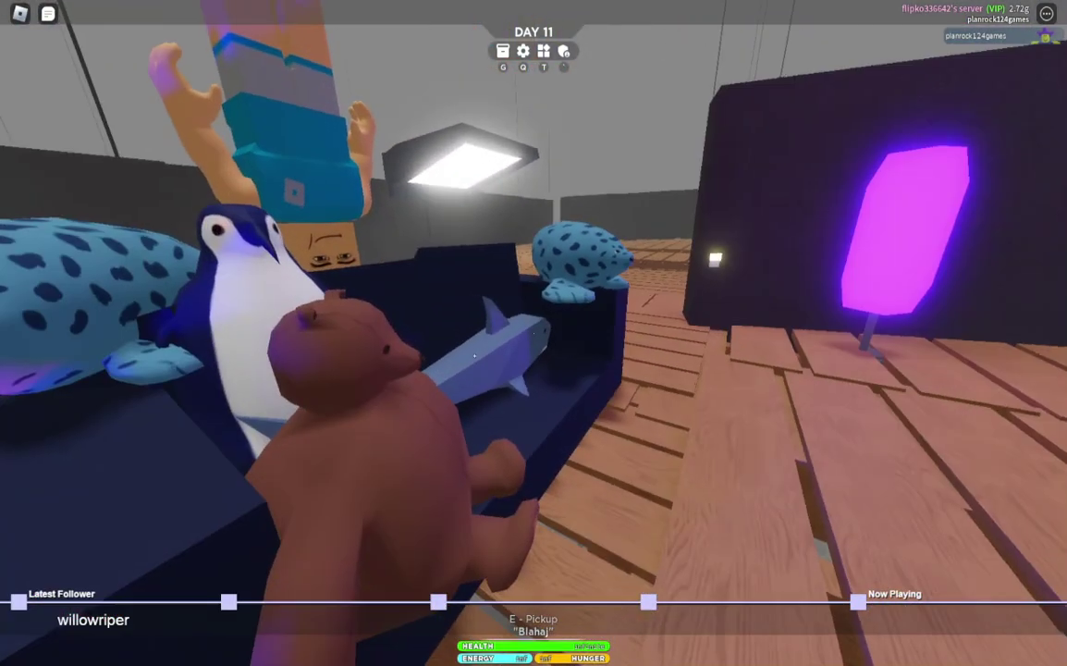
key("e")
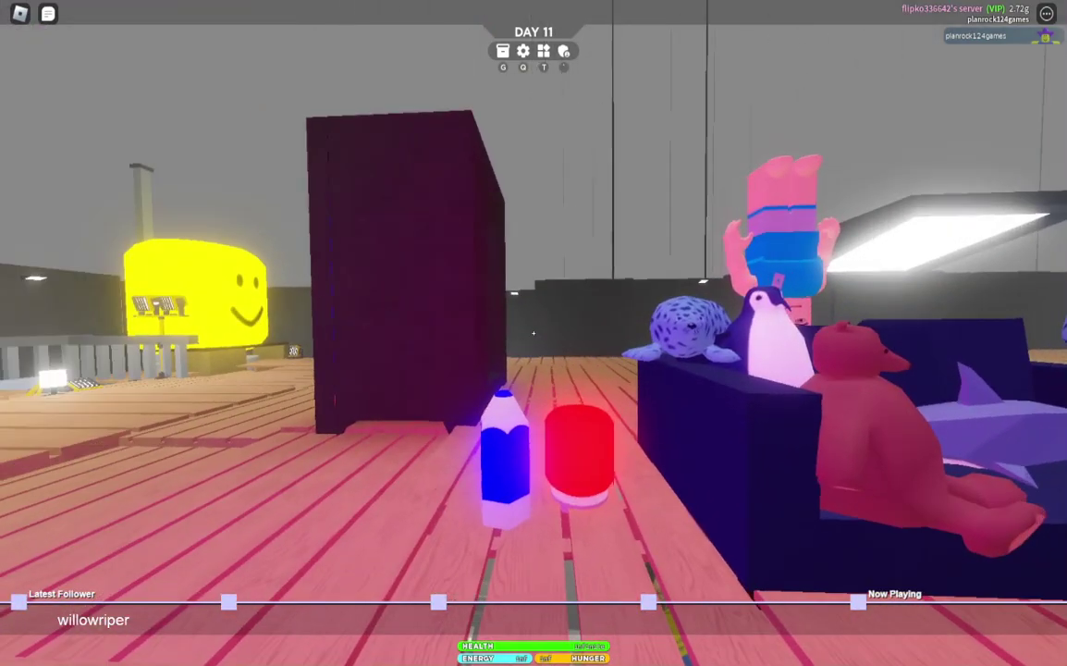
key("y")
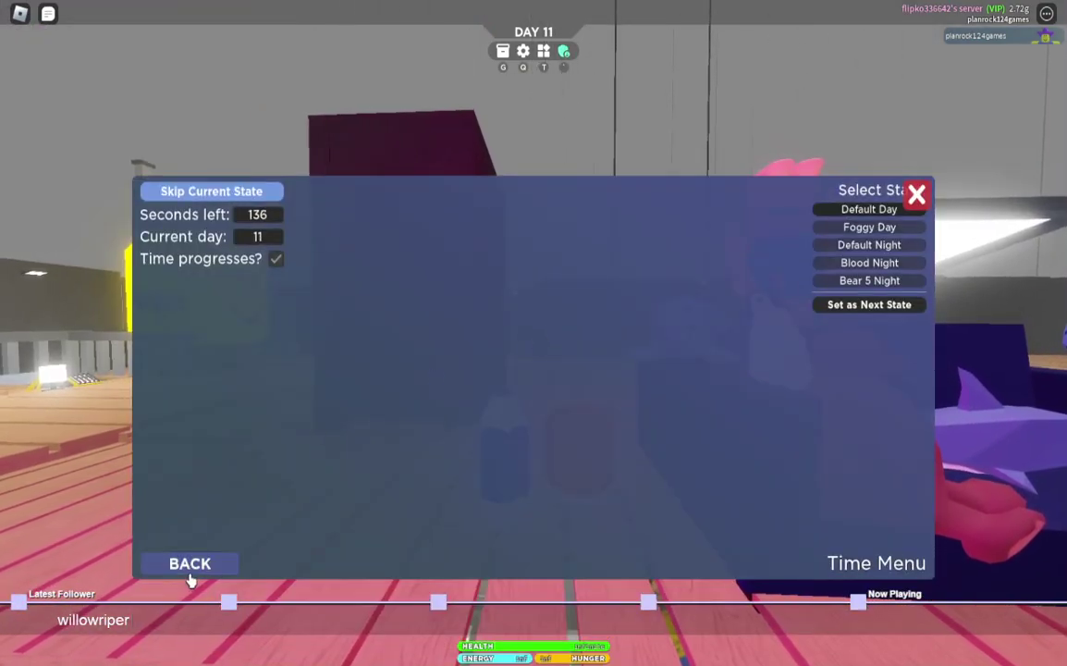
Go back to the admin menu list, view the Map Generation Menu, then close the admin panel.
left_click(190, 566)
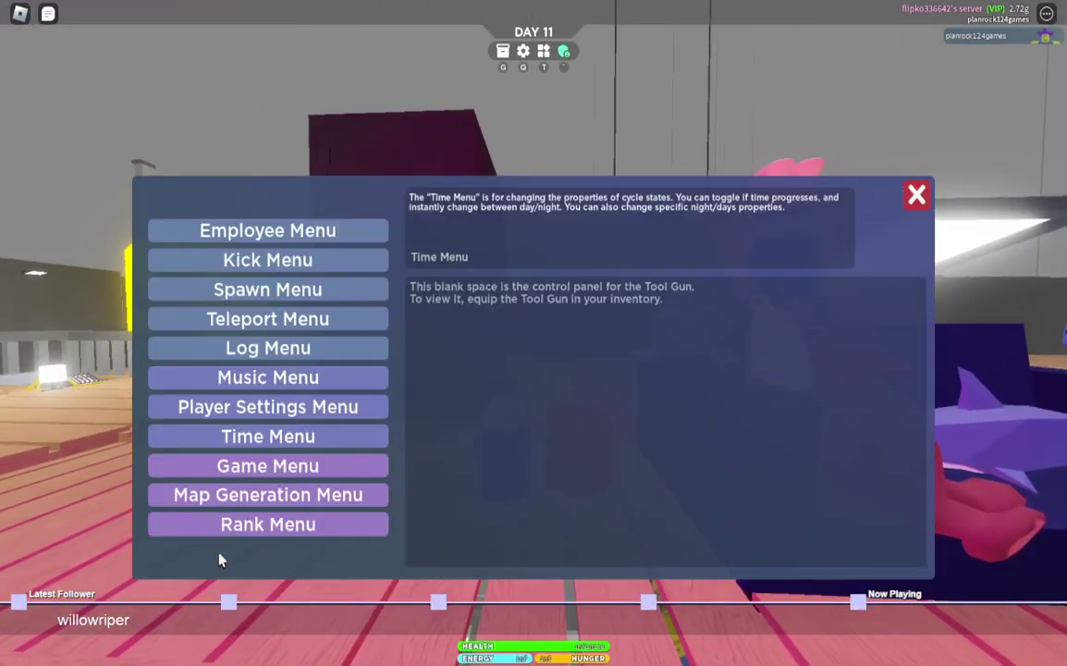
left_click(308, 500)
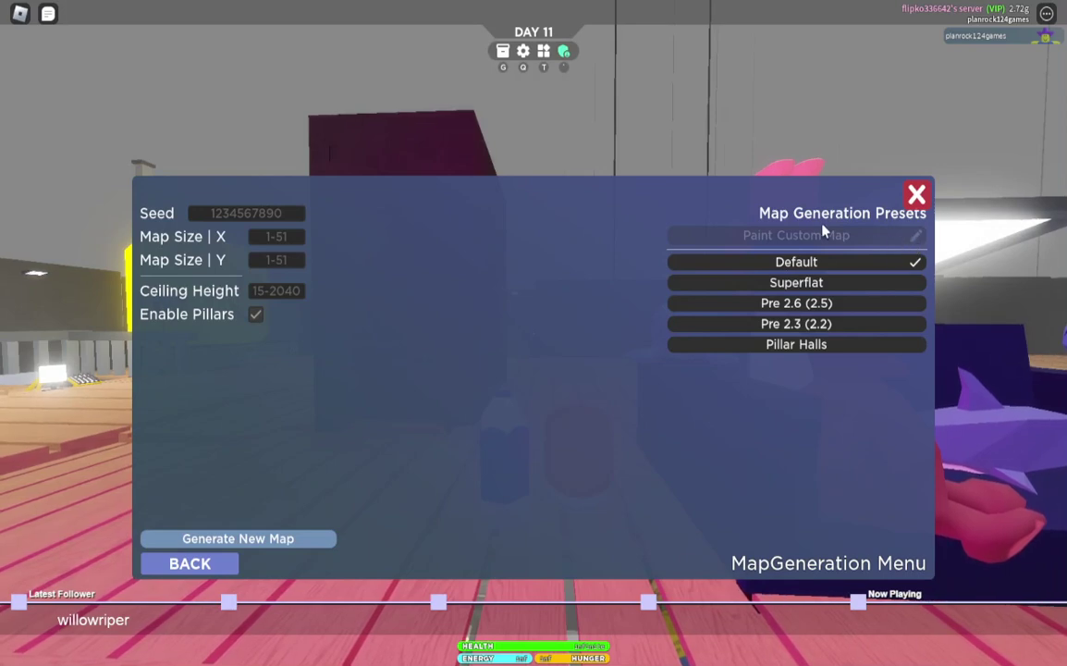
left_click(175, 566)
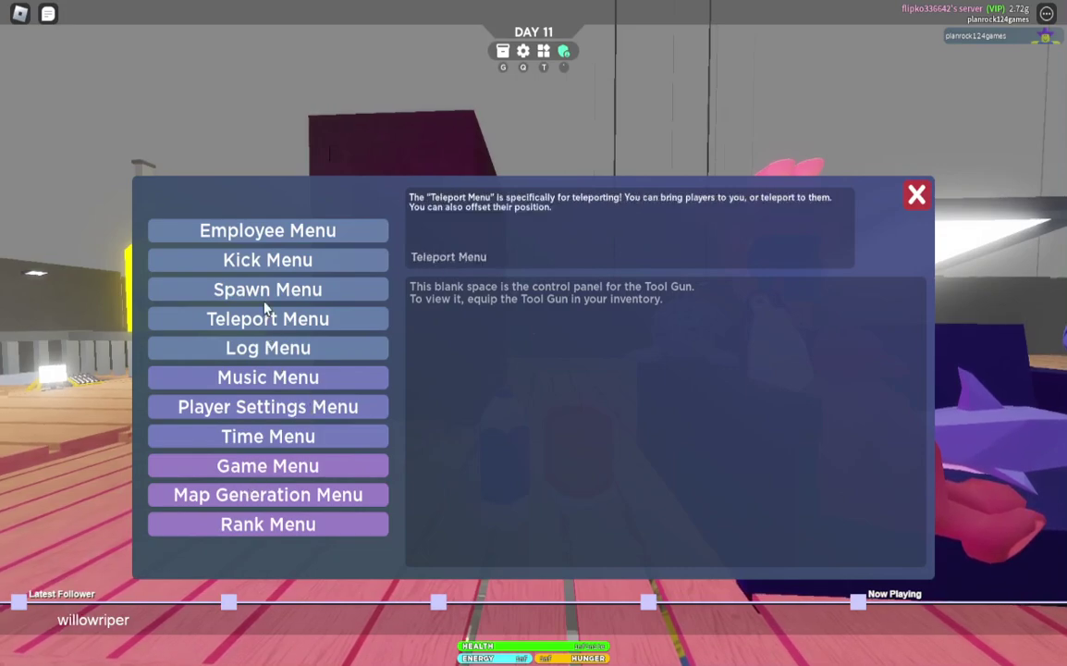
left_click(916, 194)
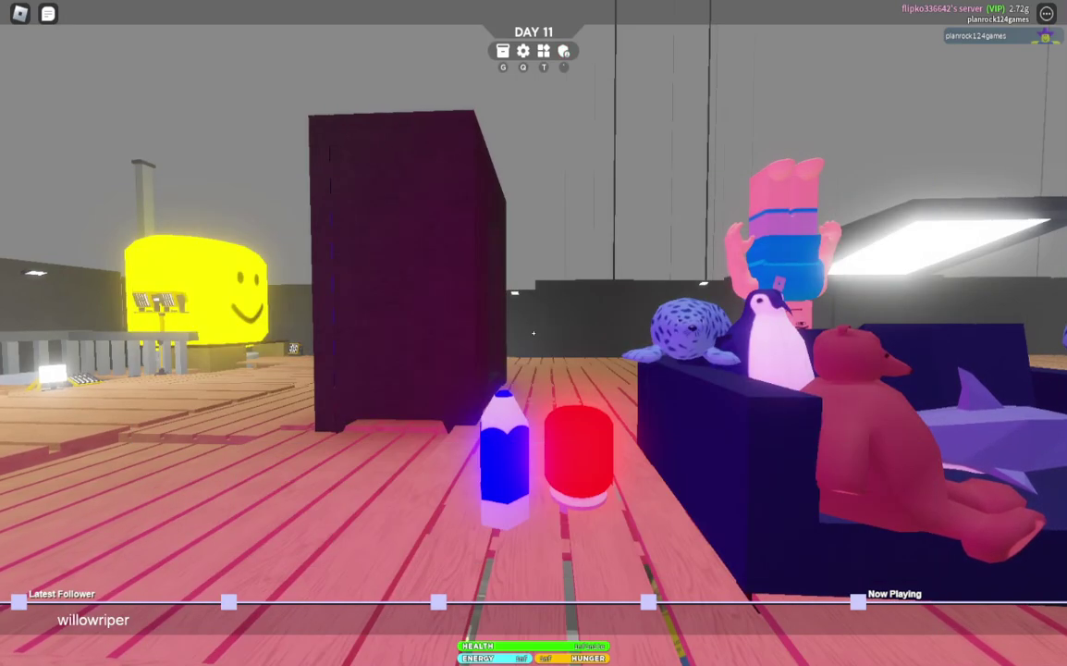
Walk past the info kiosk and lamp toward the bed by the magenta-lit wall.
key("w")
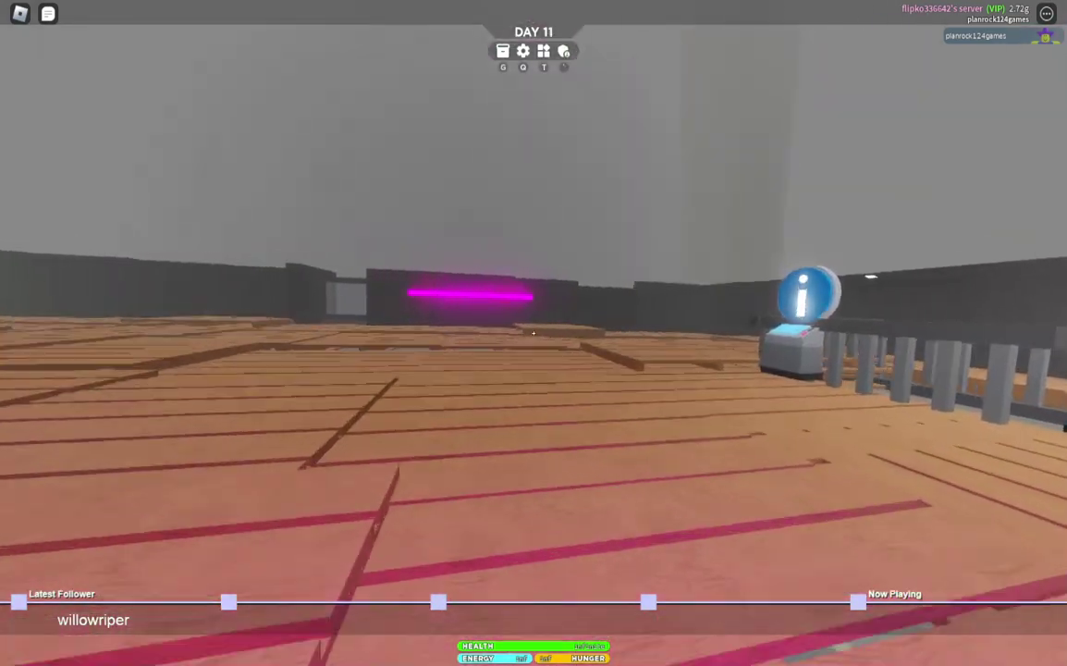
key("w")
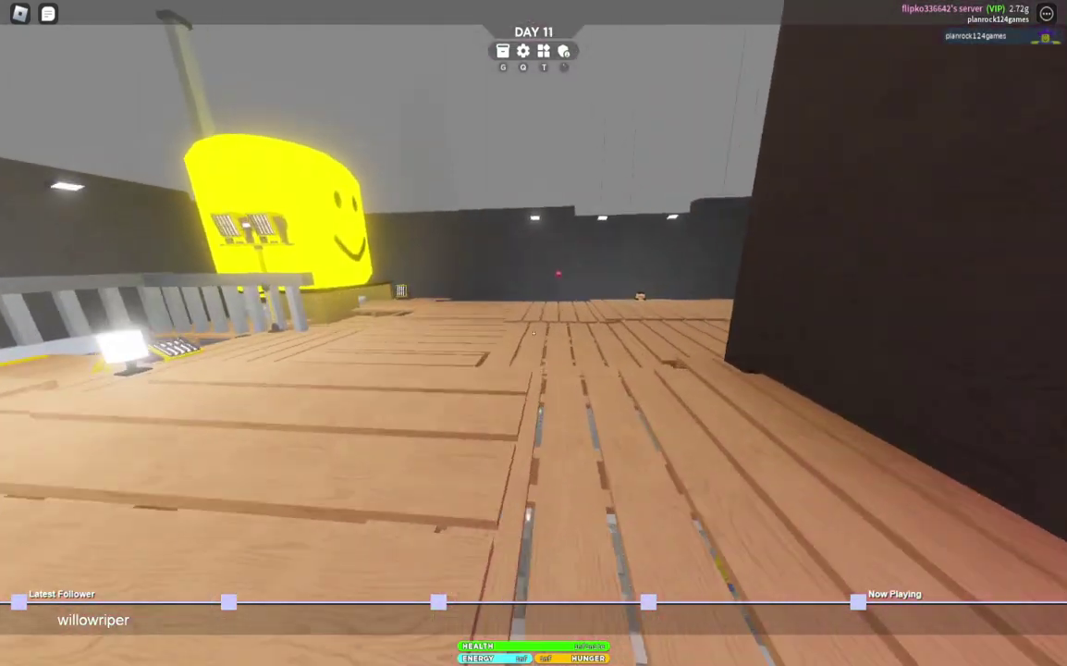
key("w")
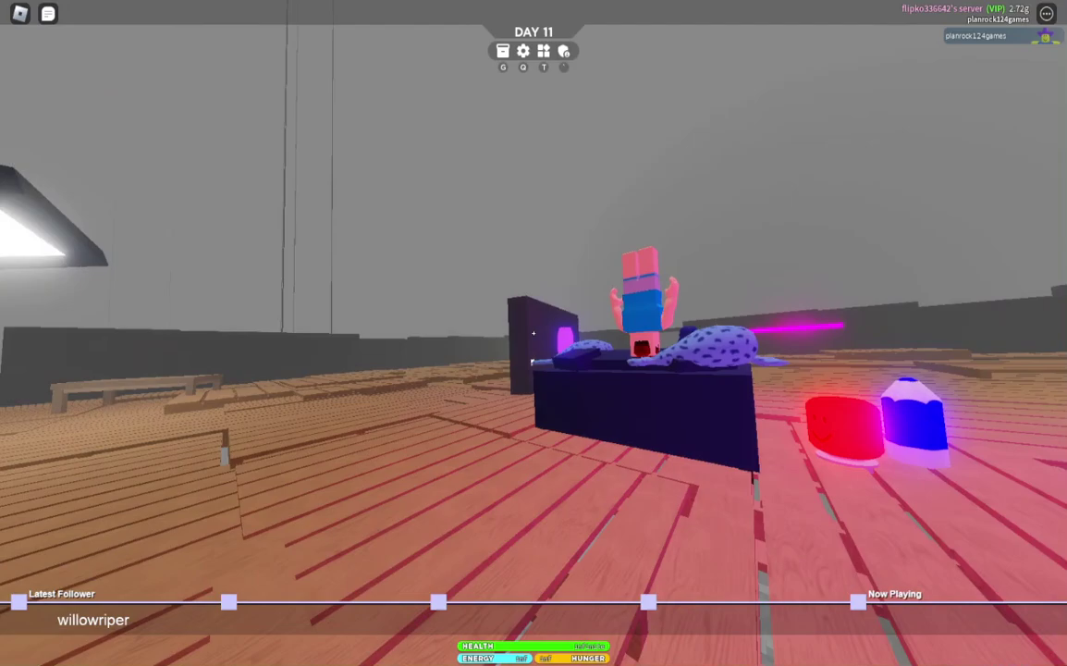